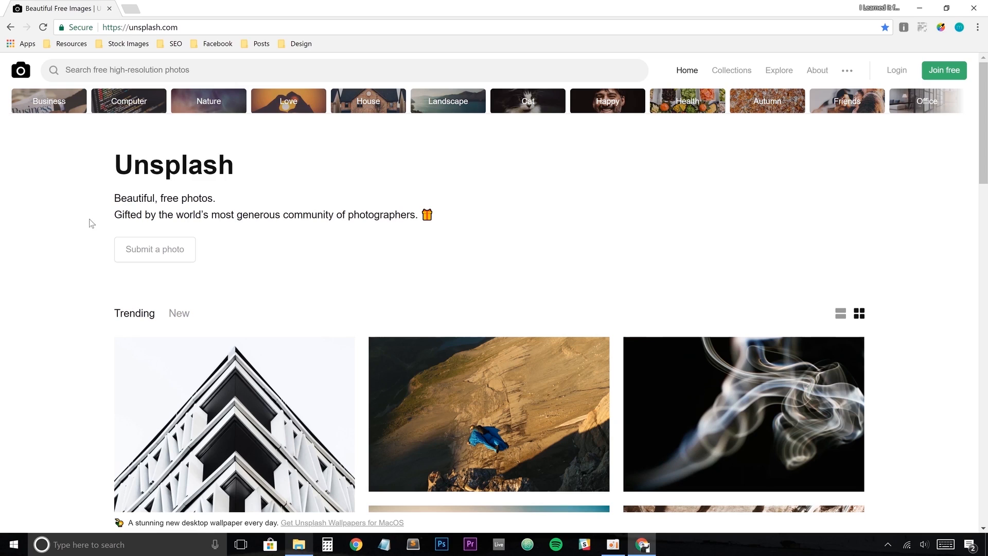
scroll(74, 330, "down", 2)
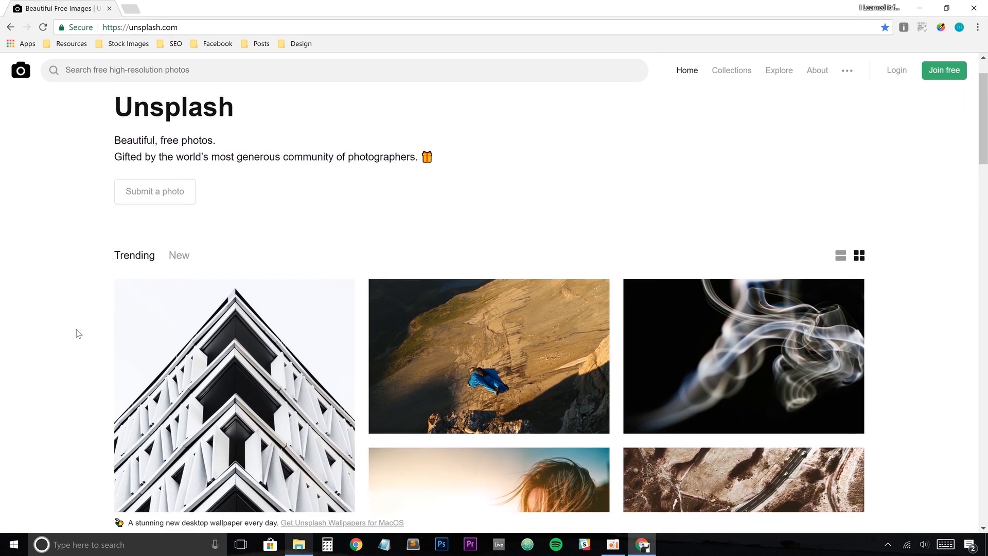
scroll(77, 334, "down", 2)
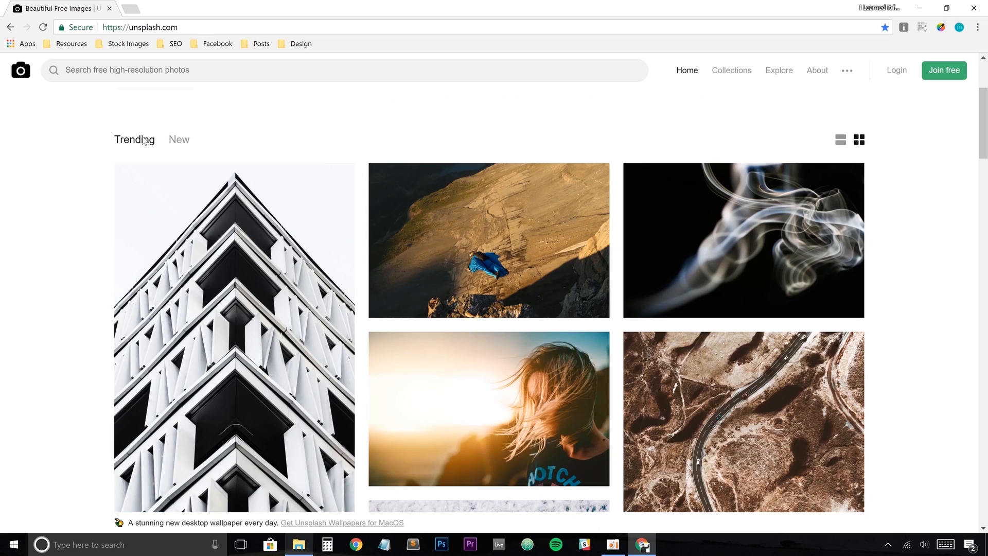
scroll(120, 243, "down", 5)
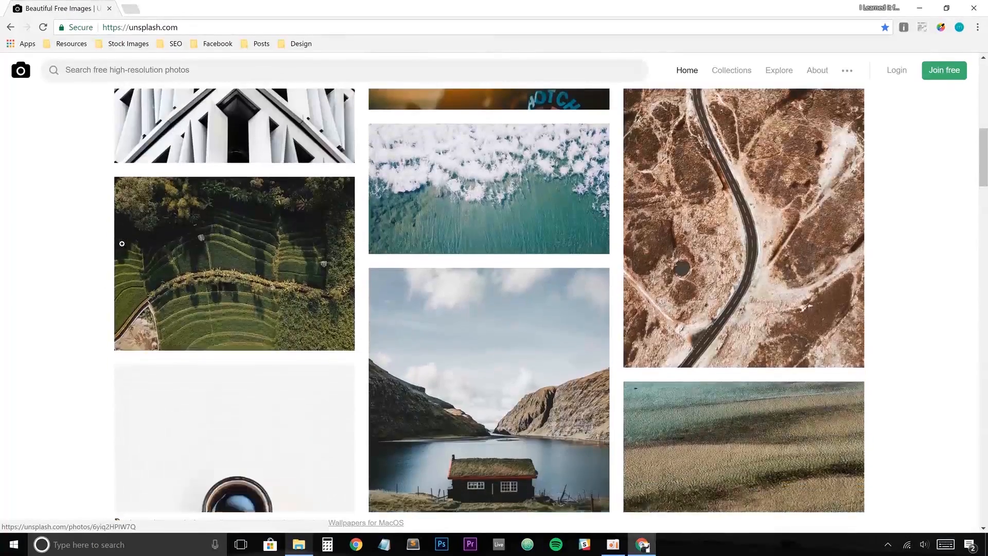
scroll(120, 245, "up", 1)
scroll(121, 245, "up", 6)
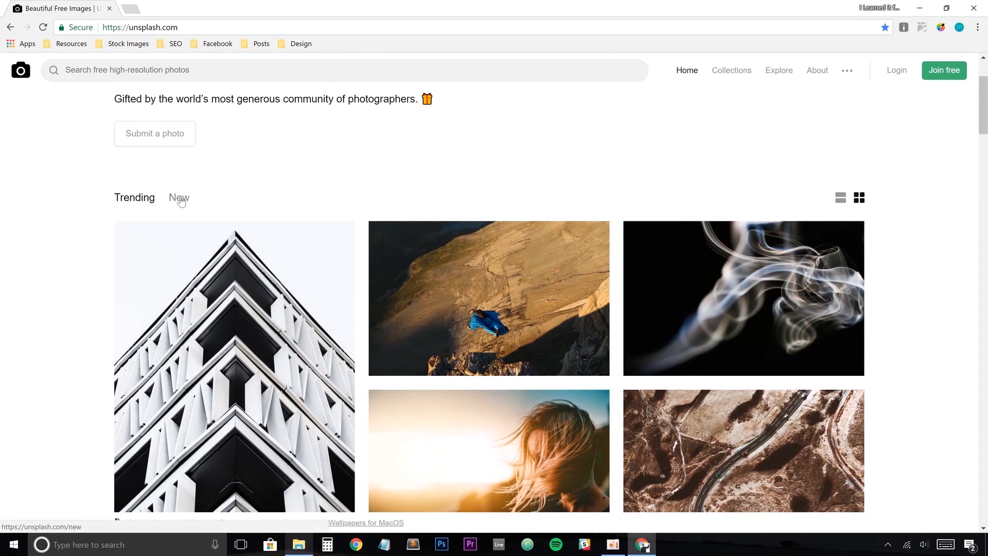
Step: Switch the Unsplash feed to the New uploads, then start a photo search
left_click(178, 198)
scroll(98, 283, "down", 2)
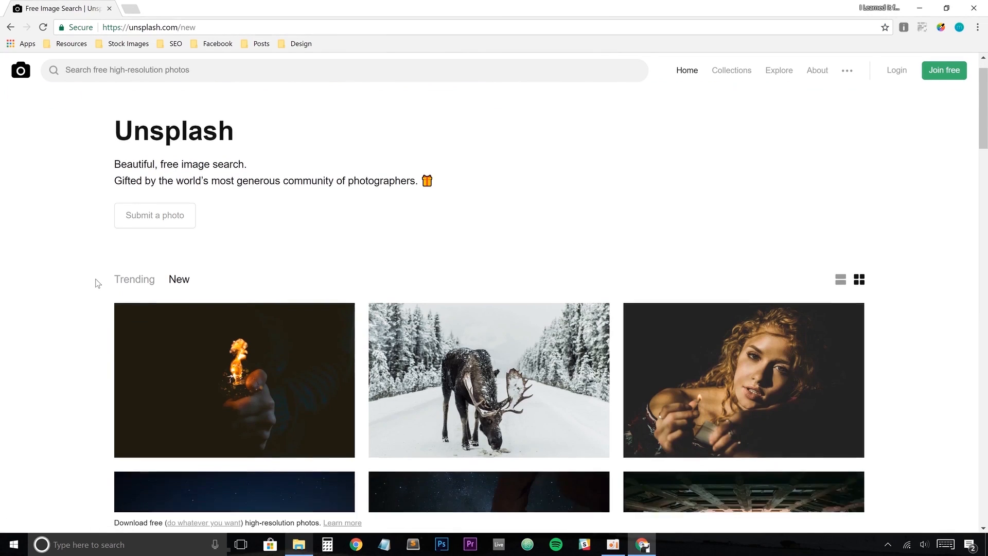
scroll(97, 282, "down", 2)
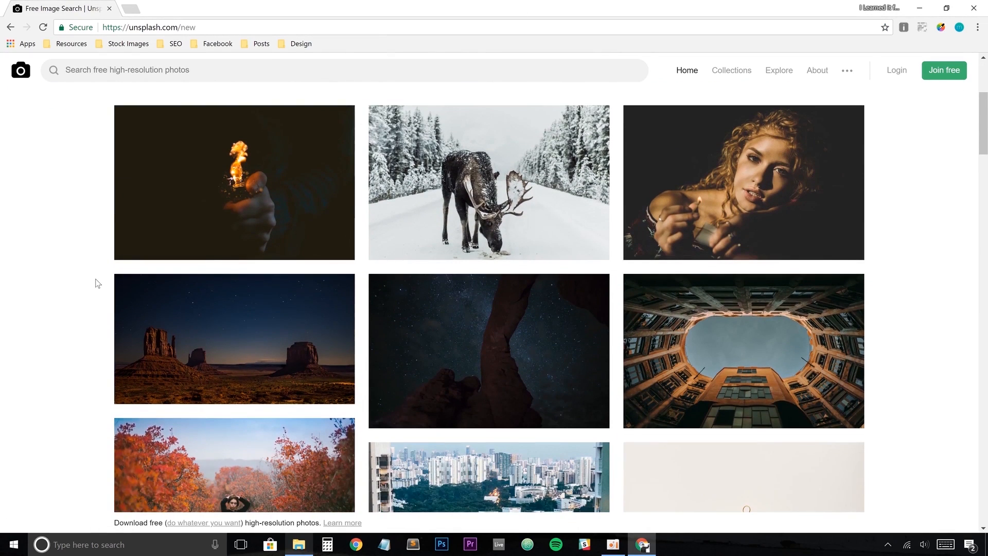
scroll(97, 283, "down", 2)
scroll(97, 283, "down", 1)
scroll(98, 283, "up", 3)
scroll(97, 282, "up", 4)
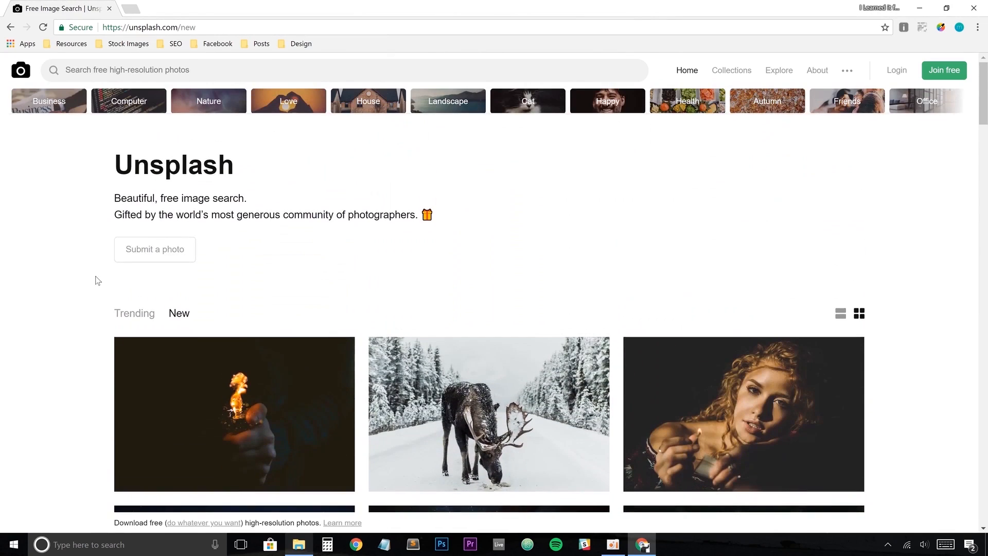
left_click(197, 70)
type("coo")
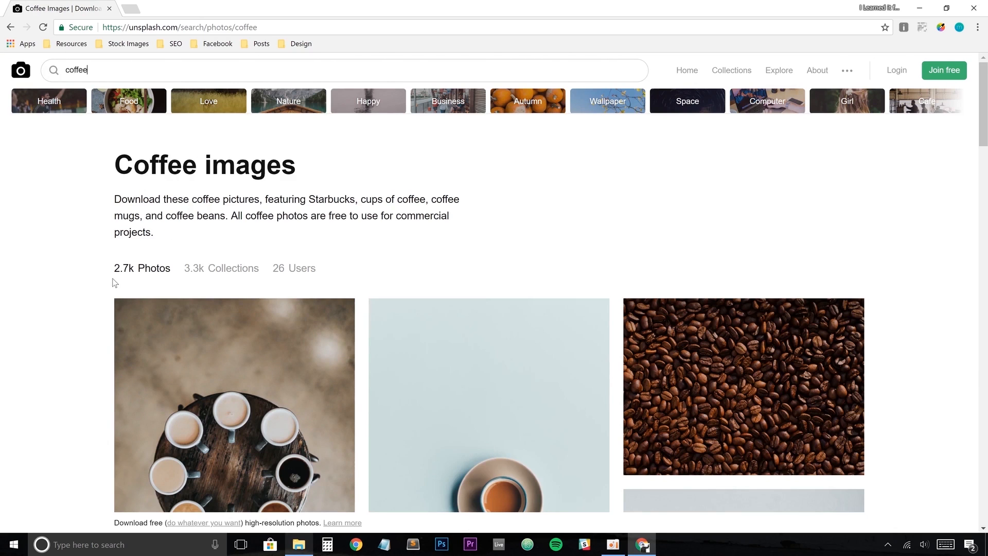
scroll(120, 283, "down", 1)
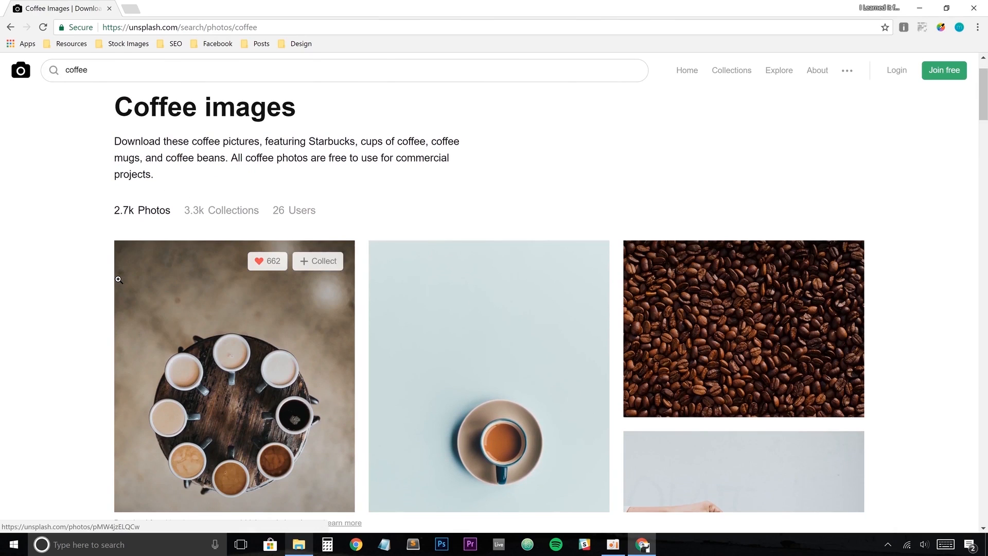
scroll(118, 279, "down", 2)
scroll(117, 279, "down", 2)
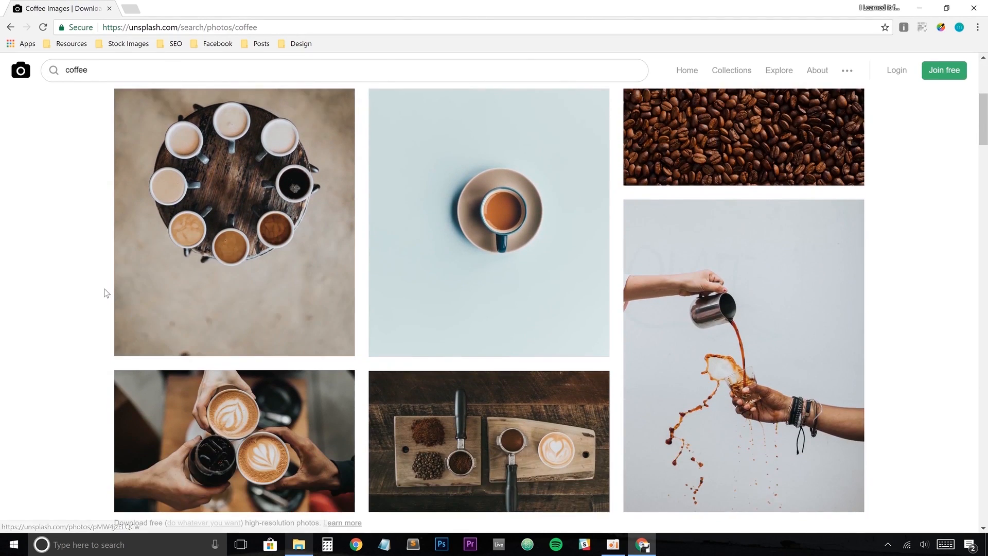
scroll(106, 293, "down", 1)
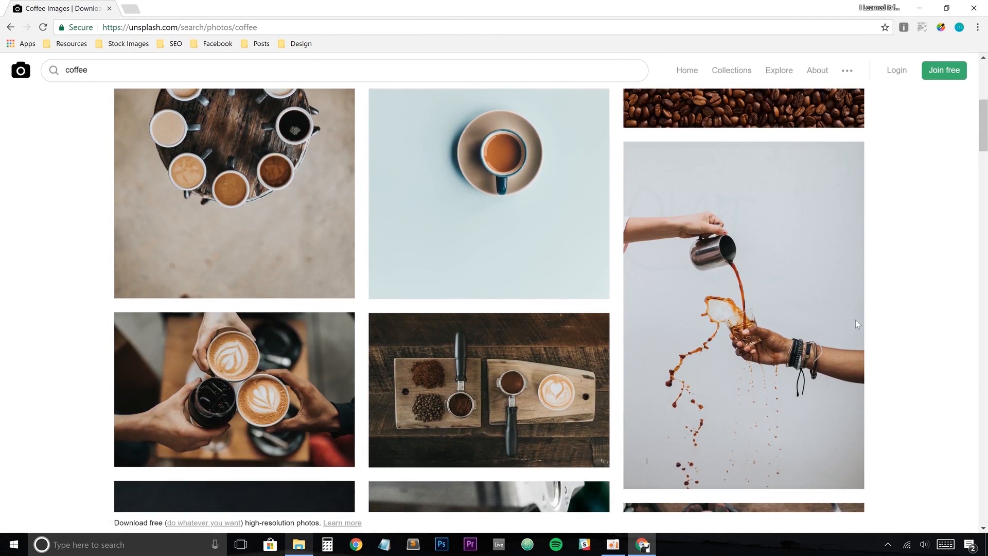
mouse_move(833, 324)
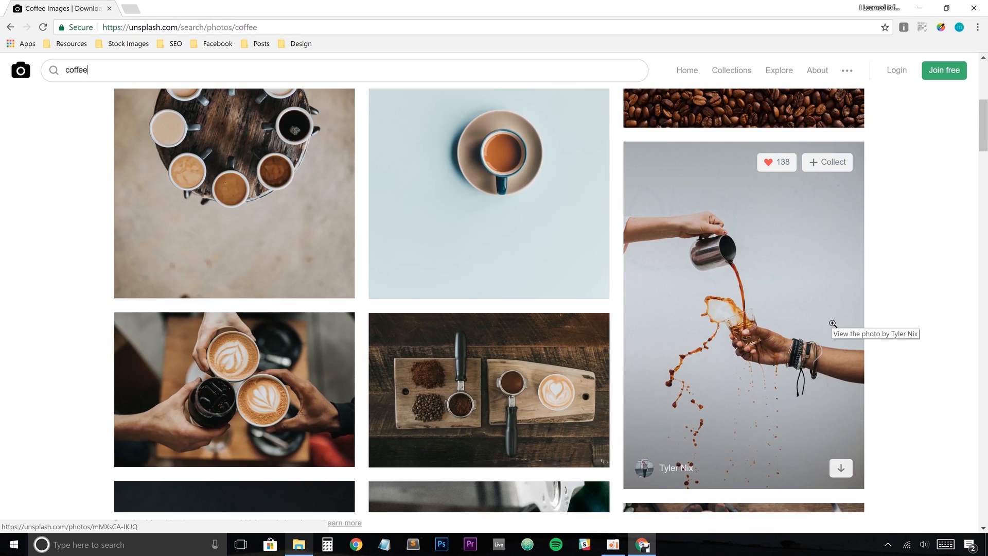
Step: Download the Tyler Nix photo of coffee poured between two hands
left_click(832, 326)
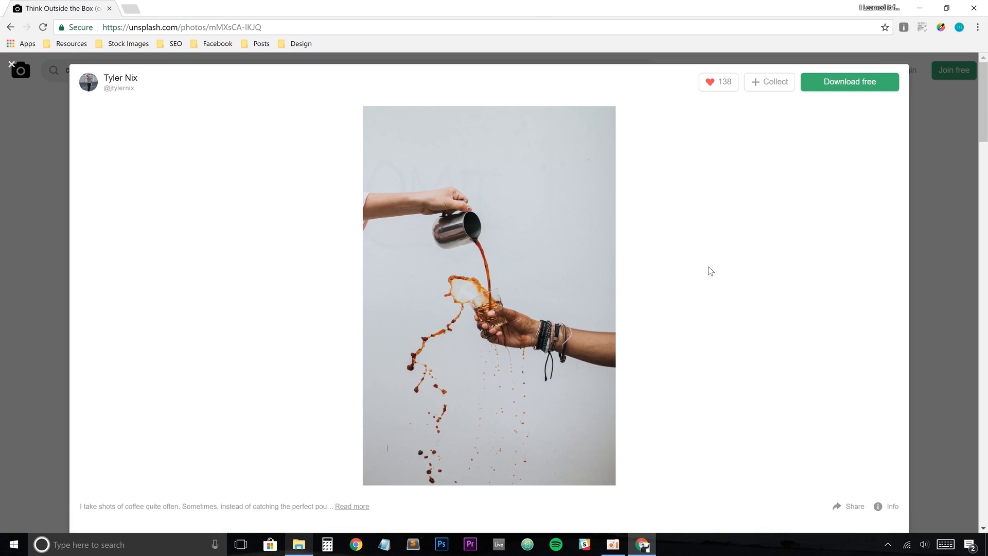
scroll(609, 228, "down", 2)
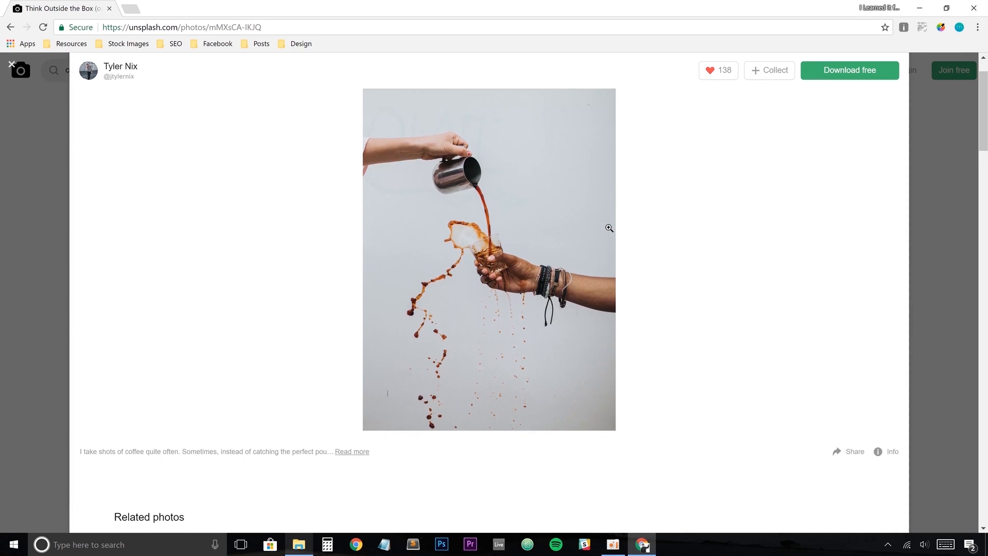
scroll(618, 209, "up", 2)
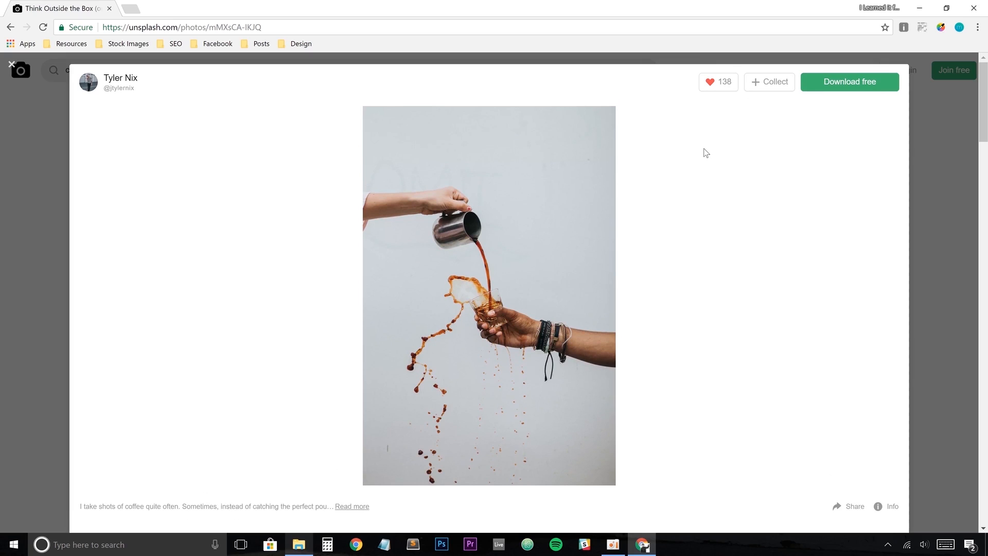
left_click(831, 87)
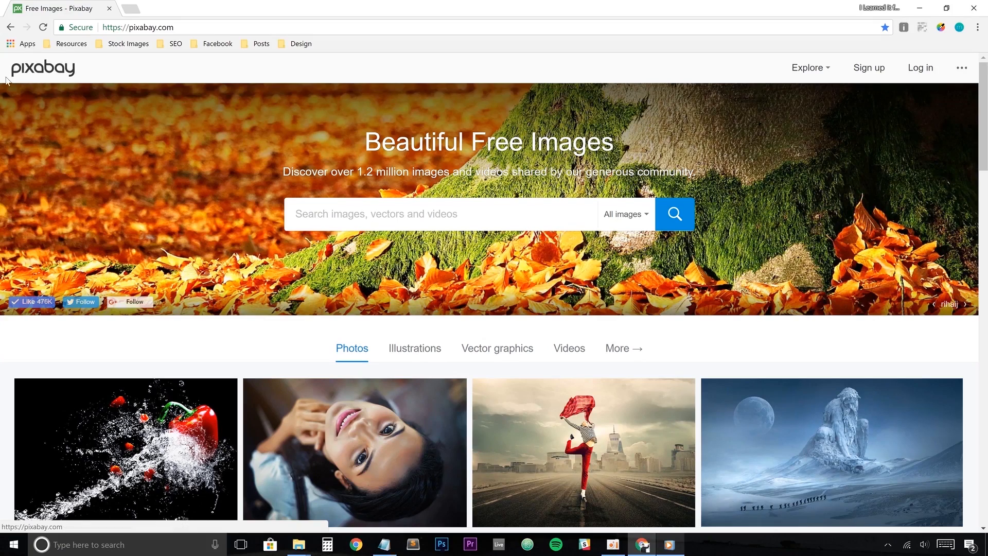
scroll(83, 160, "down", 3)
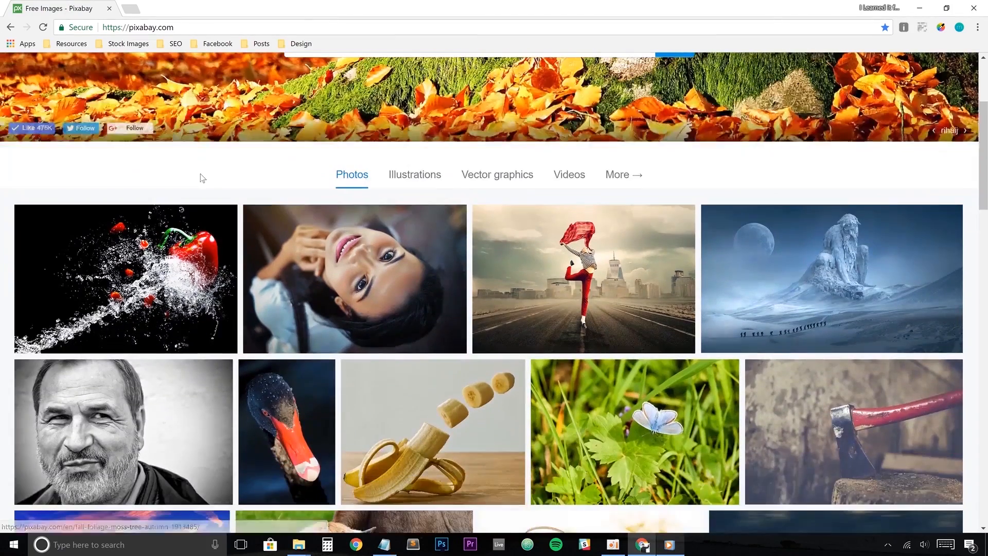
scroll(200, 174, "down", 1)
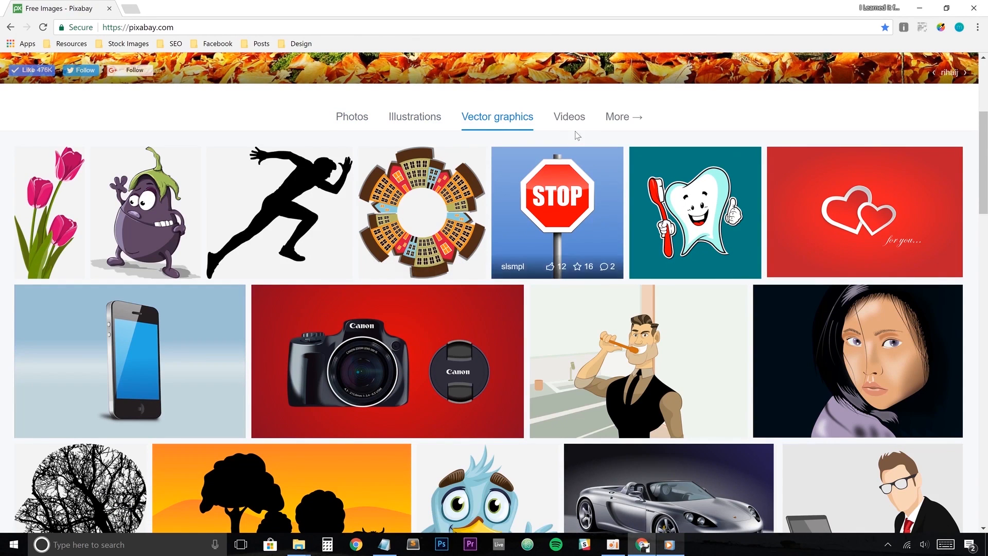
left_click(570, 117)
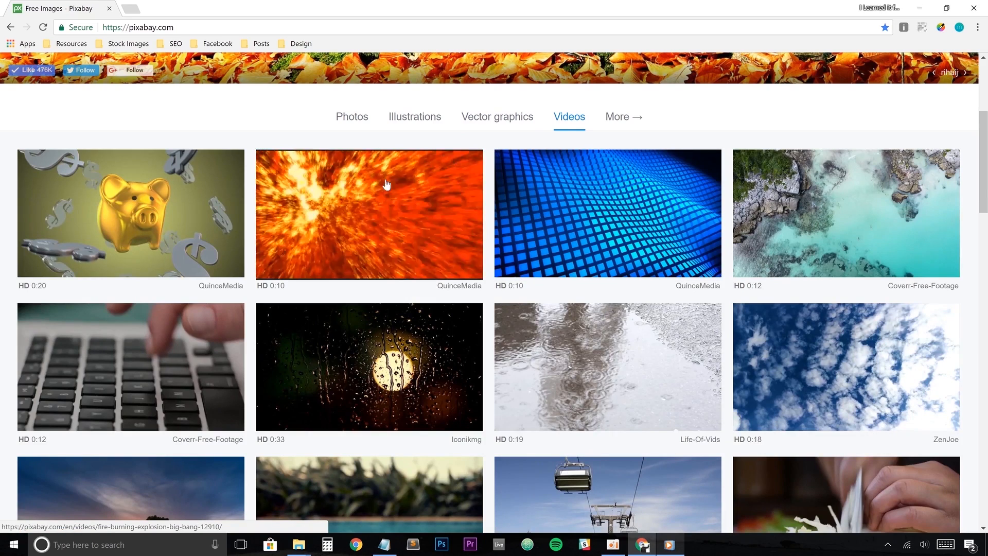
left_click(352, 118)
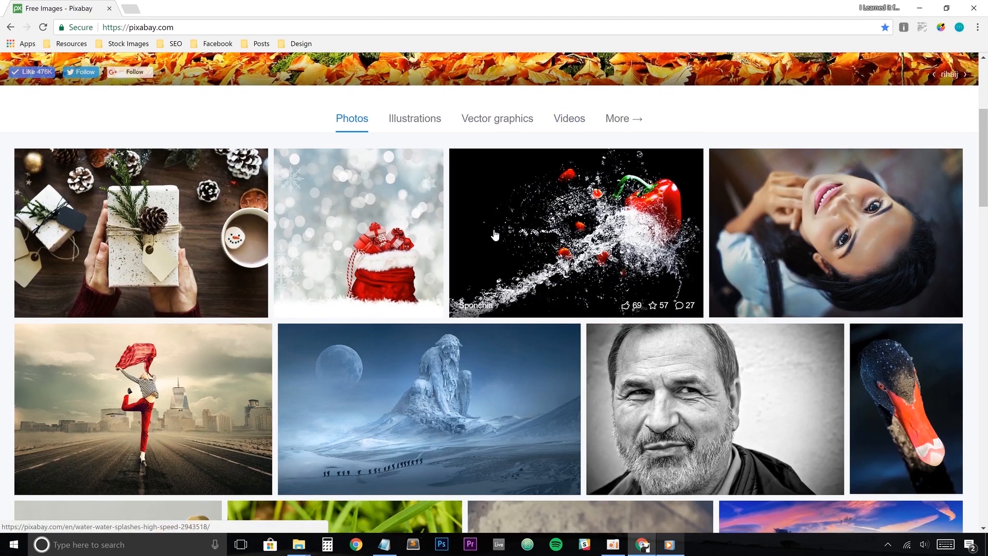
scroll(446, 294, "up", 3)
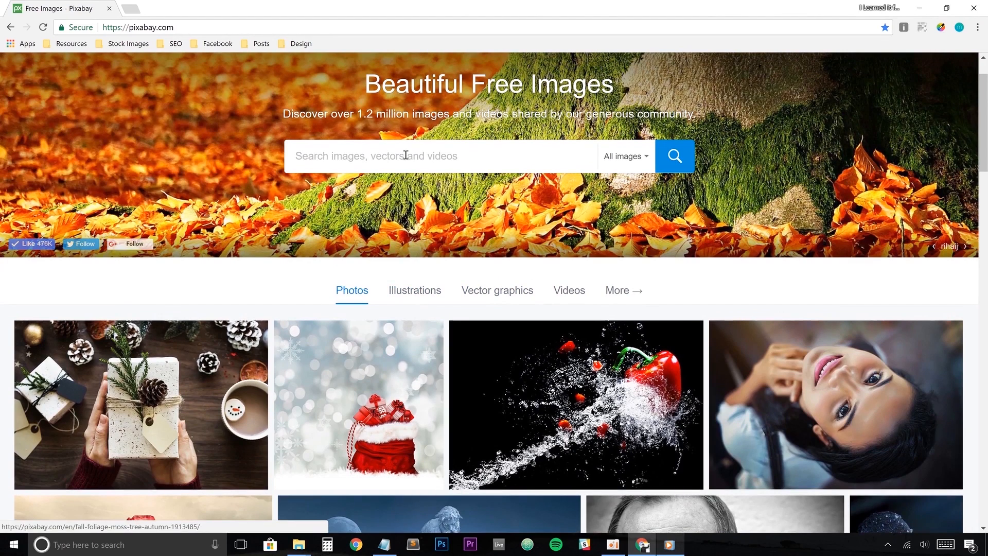
left_click(405, 155)
type("fee")
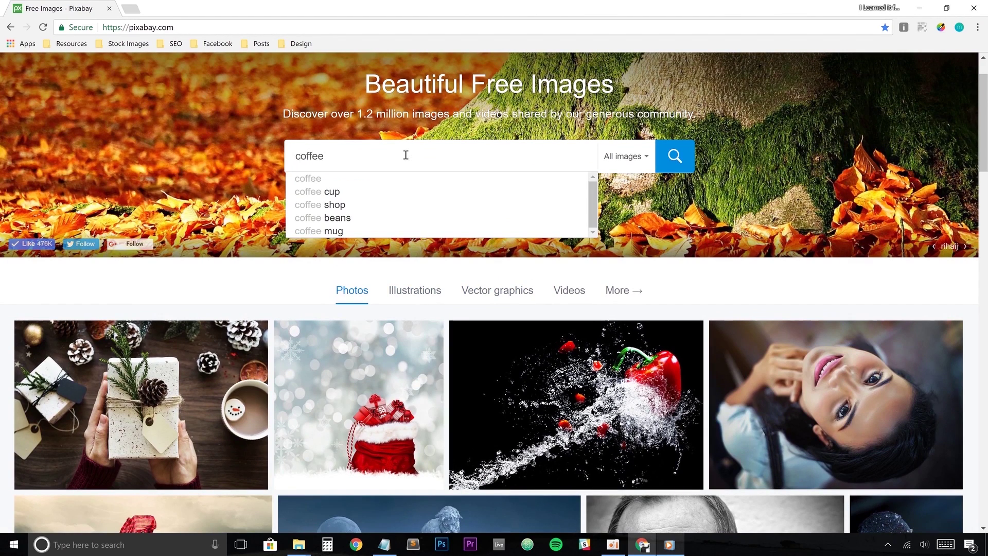
Step: Search Pixabay for 'coffee' and open the cocoparisienne coffee-cup-on-wood photo
key("Return")
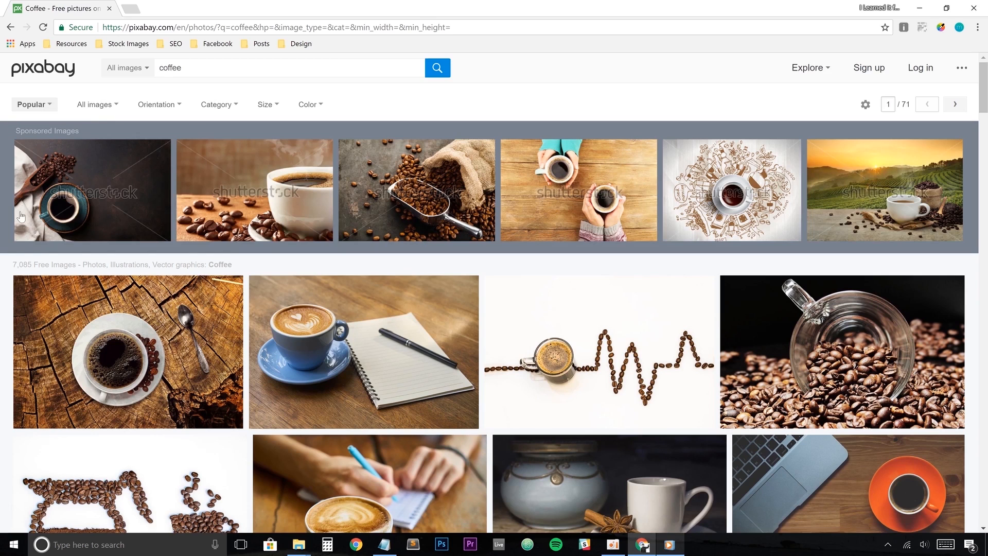
scroll(21, 217, "down", 1)
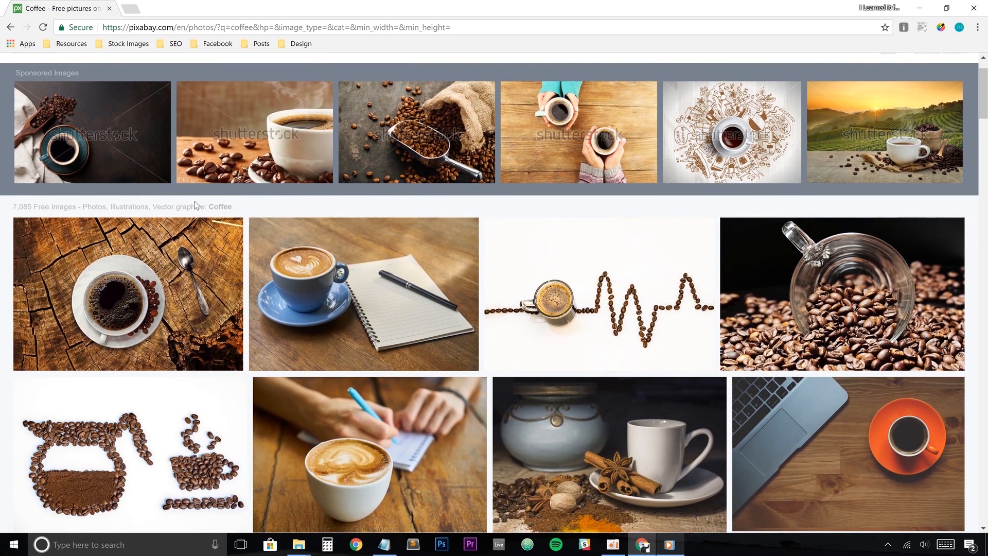
scroll(378, 289, "down", 1)
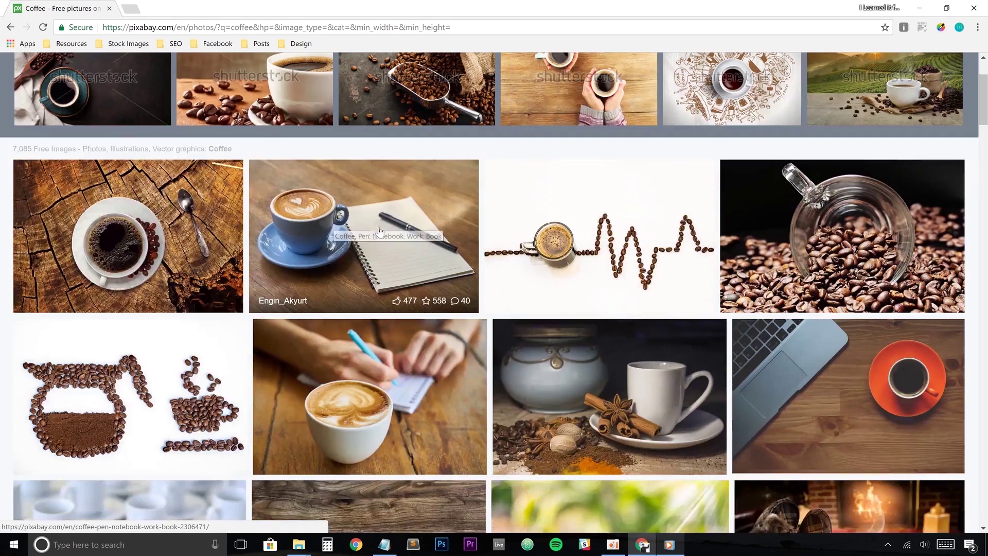
left_click(202, 244)
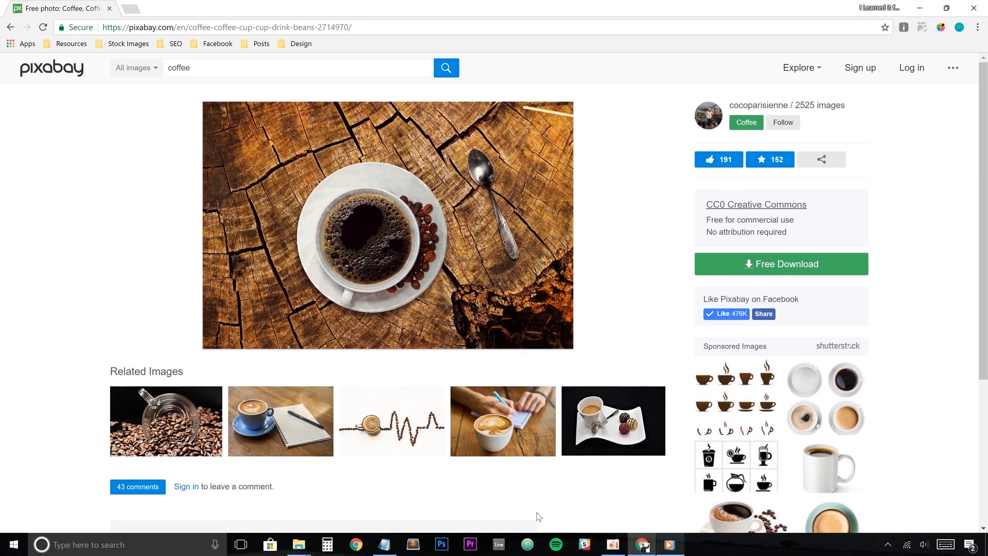
Step: Filter the Pixabay coffee search to Videos and open the Life-Of-Vids steaming mug clip
left_click(146, 72)
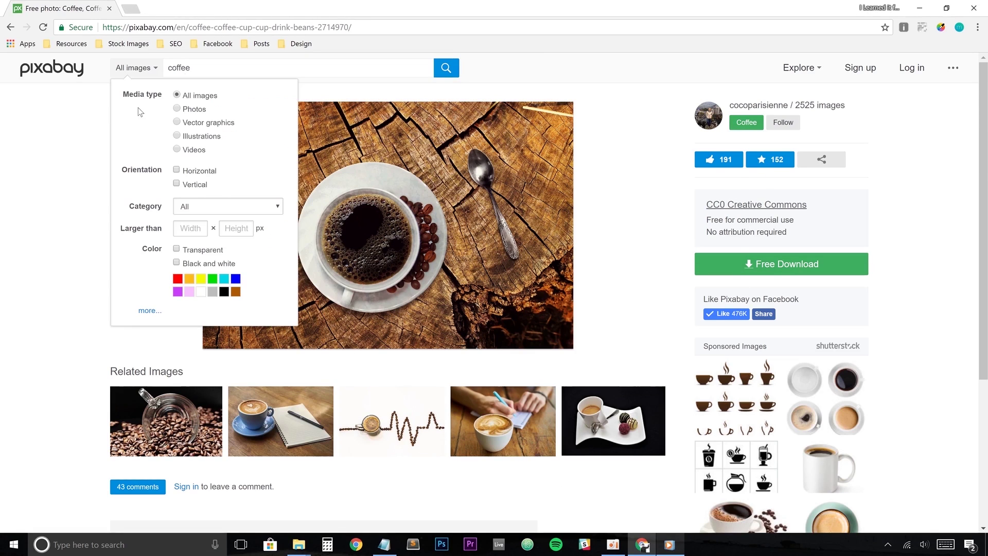
left_click(177, 150)
left_click(445, 69)
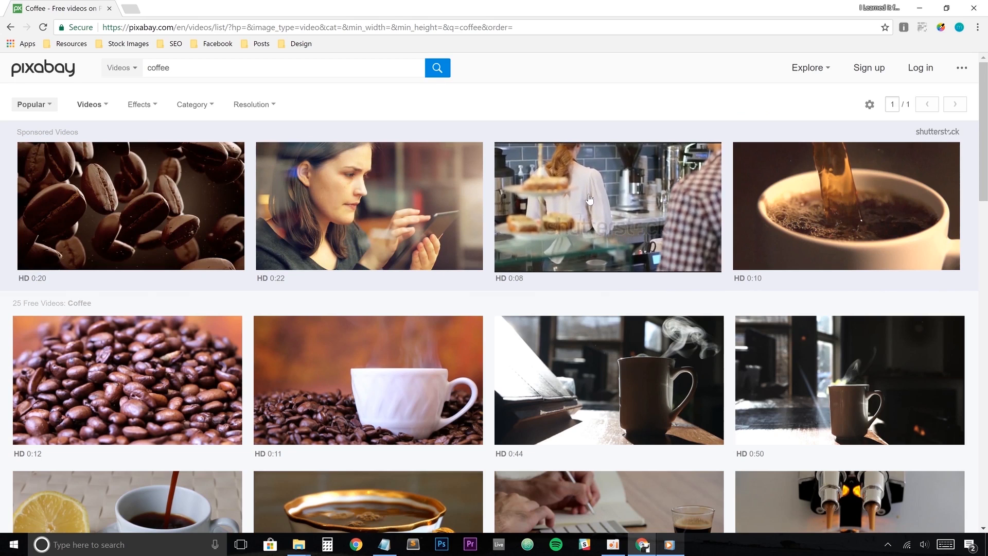
left_click(587, 397)
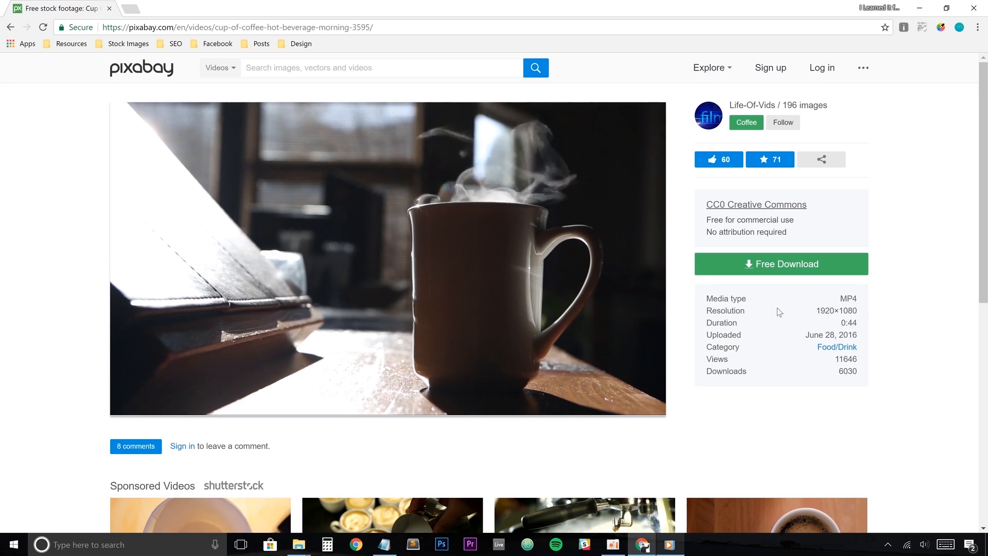
Step: Download the steaming mug video at 1920×1080 MP4
left_click(777, 266)
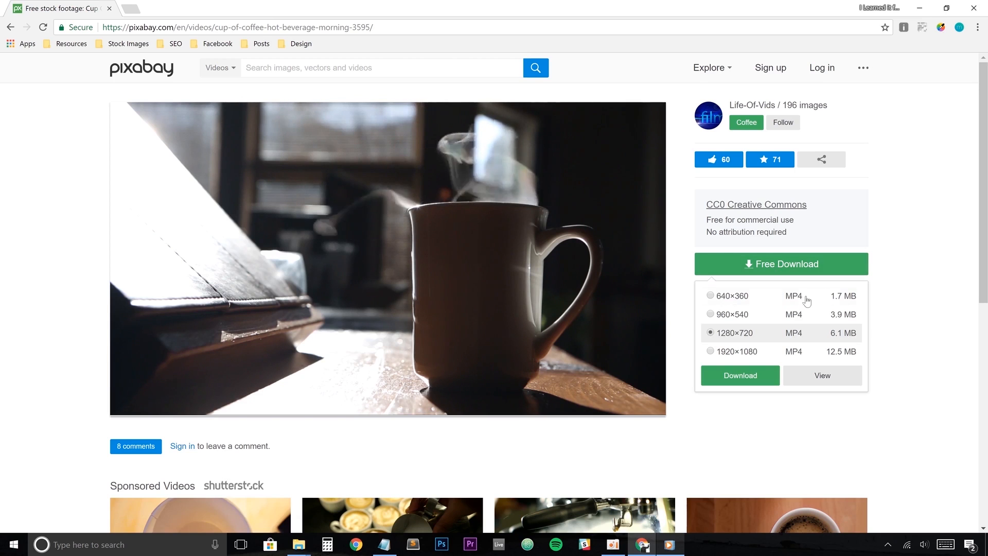
left_click(711, 351)
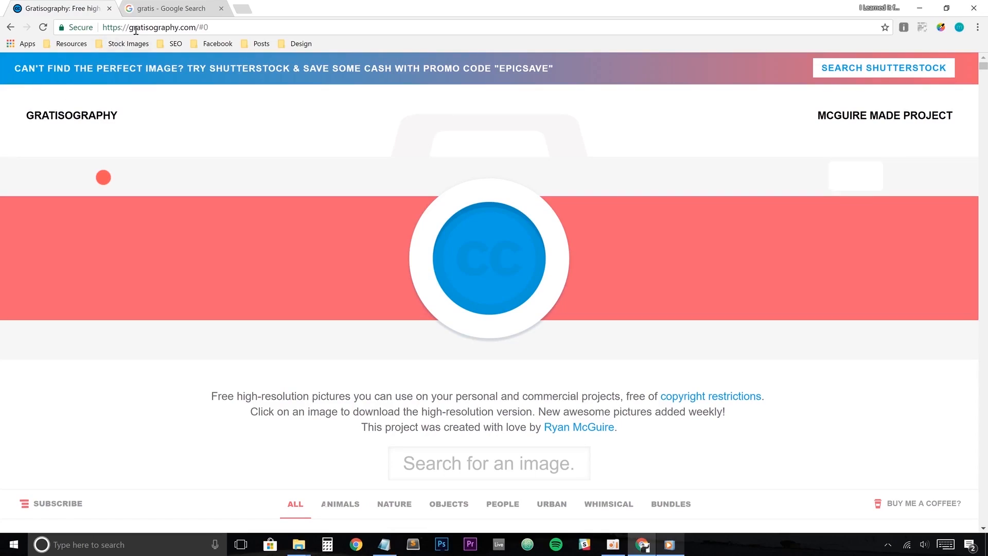
left_click(176, 8)
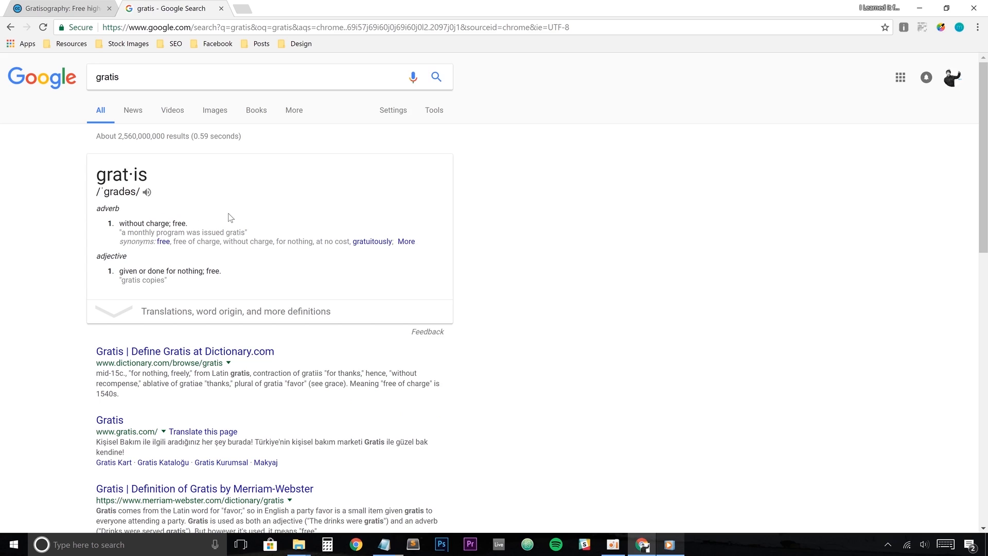
left_click(58, 8)
scroll(651, 320, "down", 1)
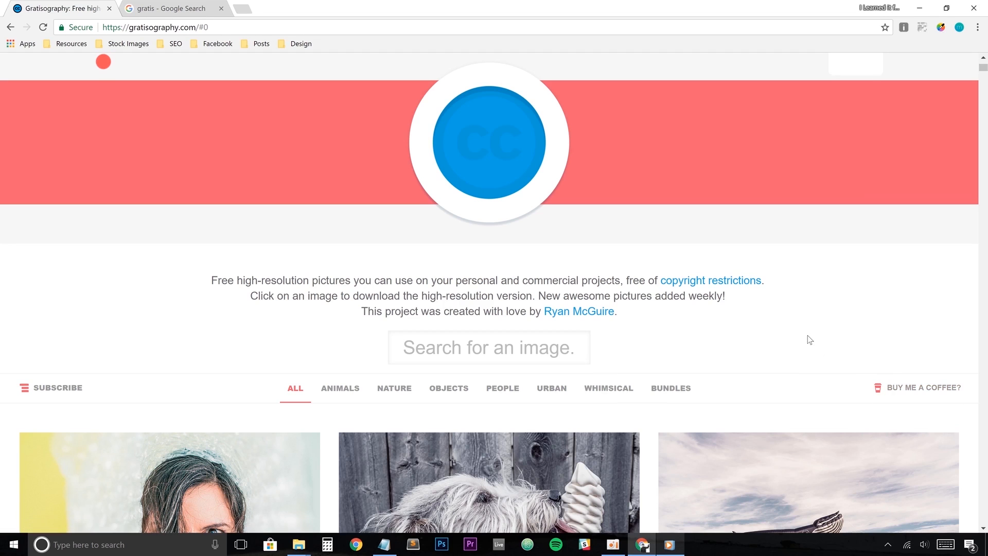
scroll(807, 335, "down", 2)
scroll(807, 335, "down", 1)
scroll(807, 340, "down", 1)
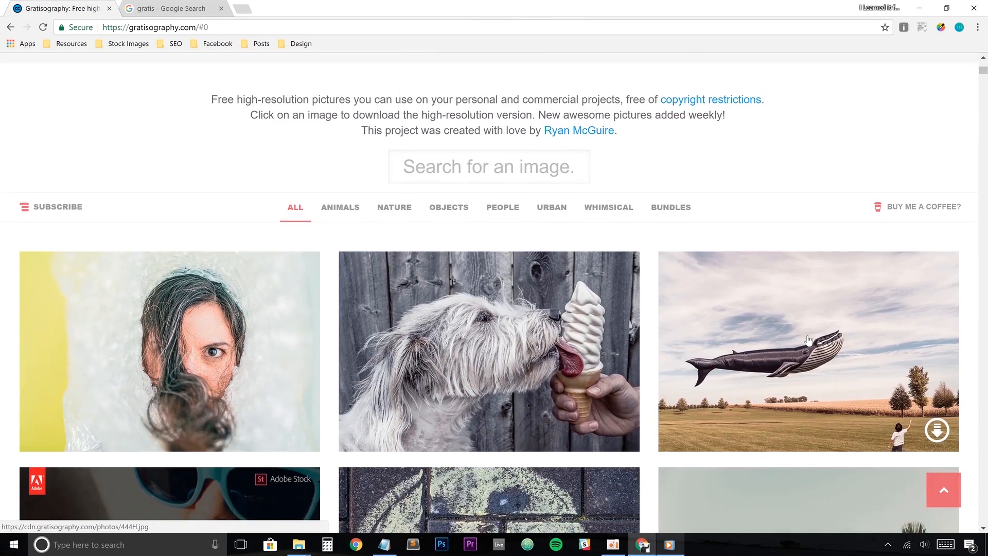
scroll(807, 340, "down", 1)
scroll(807, 340, "down", 1)
scroll(807, 339, "down", 1)
scroll(808, 341, "down", 2)
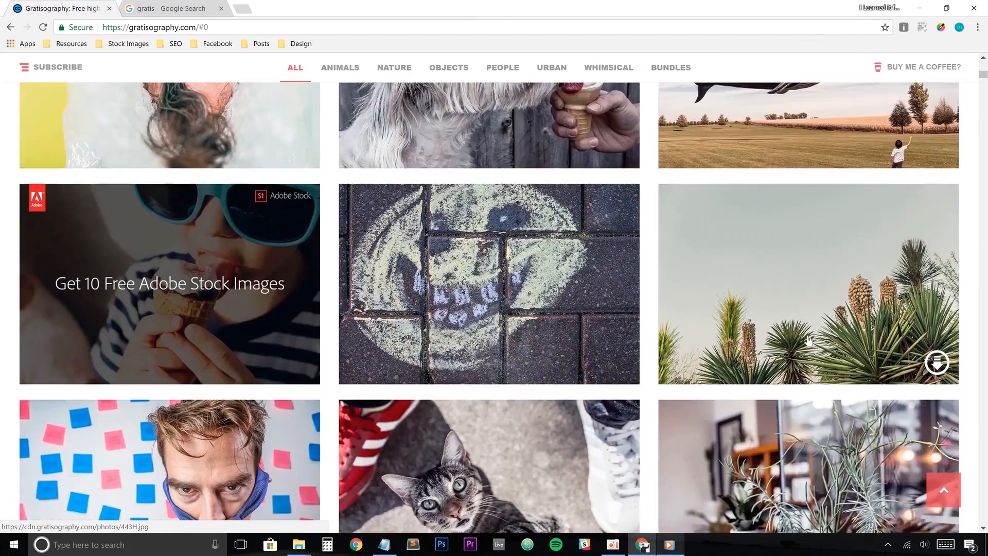
scroll(808, 341, "down", 2)
scroll(807, 341, "down", 1)
scroll(807, 341, "down", 2)
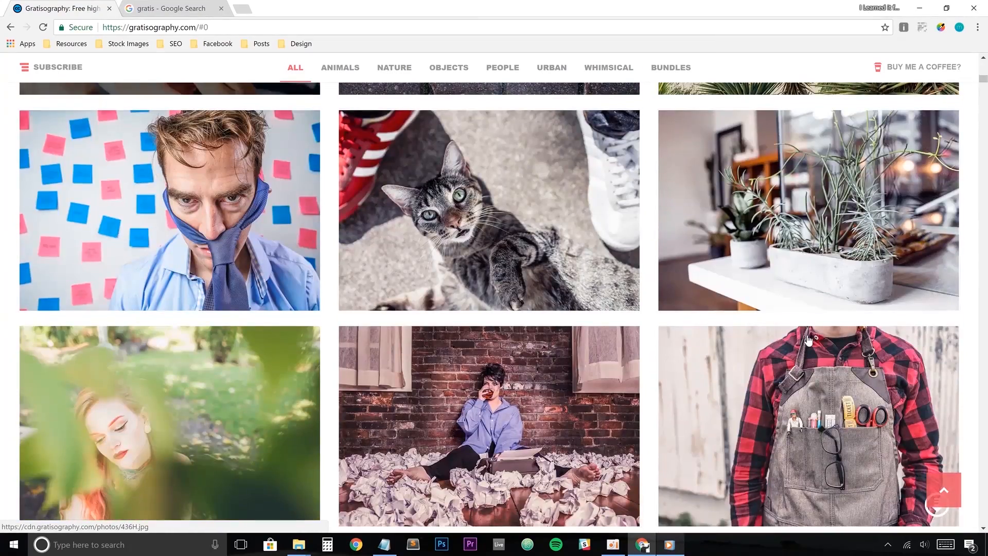
scroll(807, 339, "up", 2)
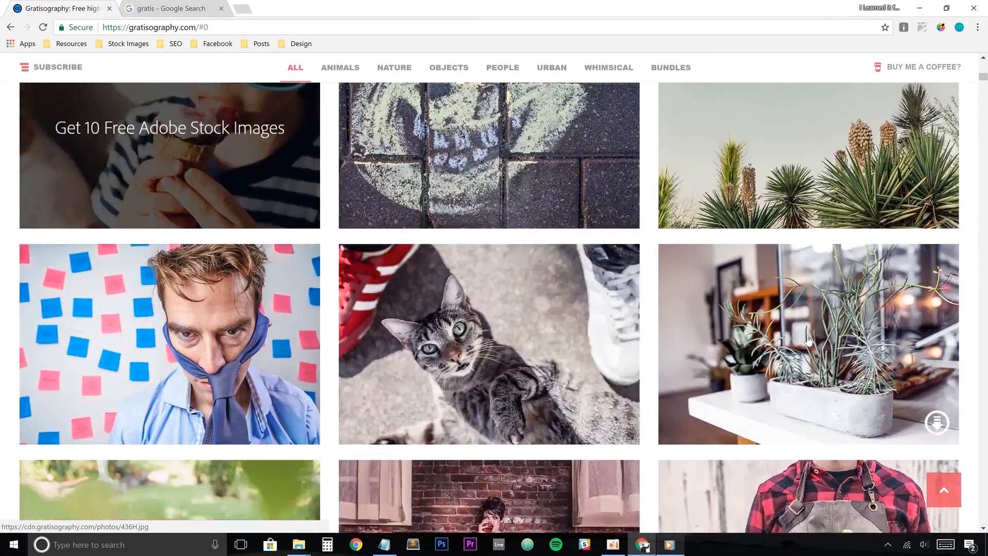
scroll(807, 340, "down", 3)
scroll(807, 340, "down", 2)
scroll(807, 340, "down", 2)
scroll(808, 340, "down", 1)
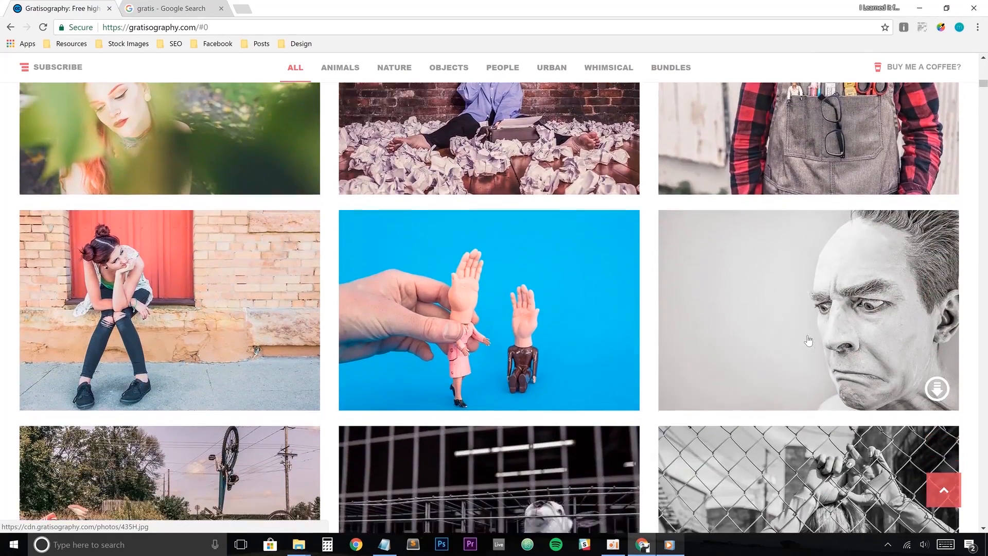
scroll(808, 340, "down", 1)
scroll(807, 341, "down", 2)
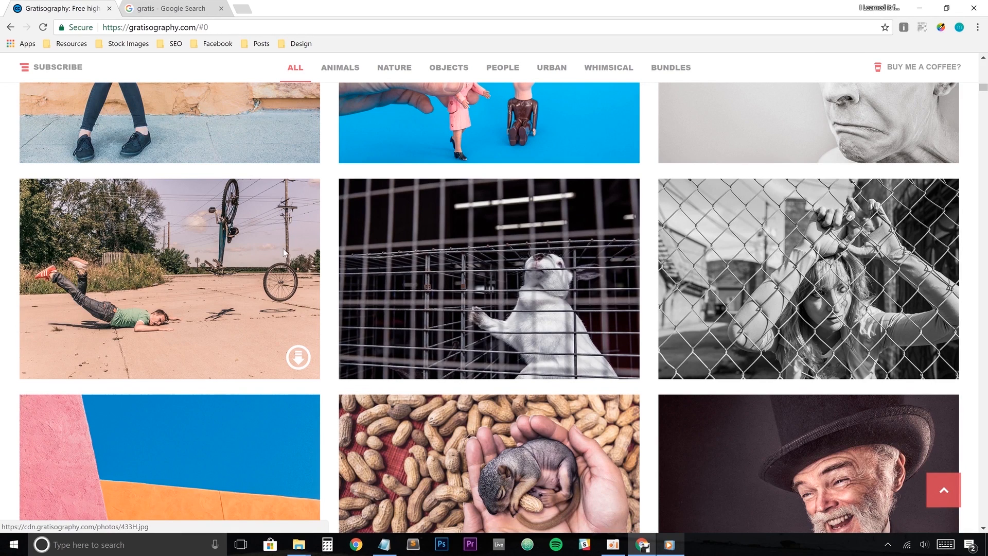
Step: Download the fallen-cyclist photo 433H.jpg from Gratisography's grid
left_click(262, 264)
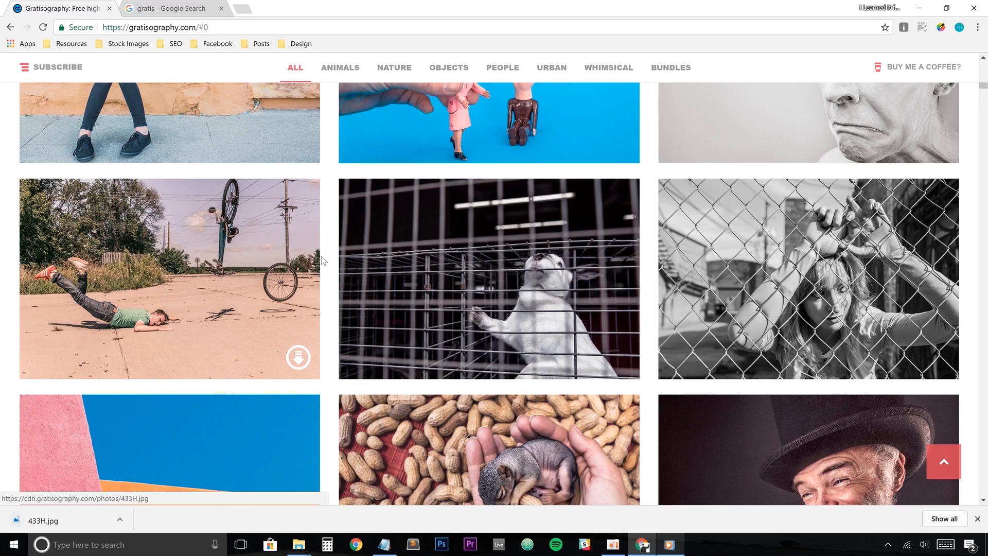
scroll(324, 260, "up", 4)
scroll(324, 260, "up", 4)
scroll(325, 260, "up", 4)
scroll(324, 260, "up", 4)
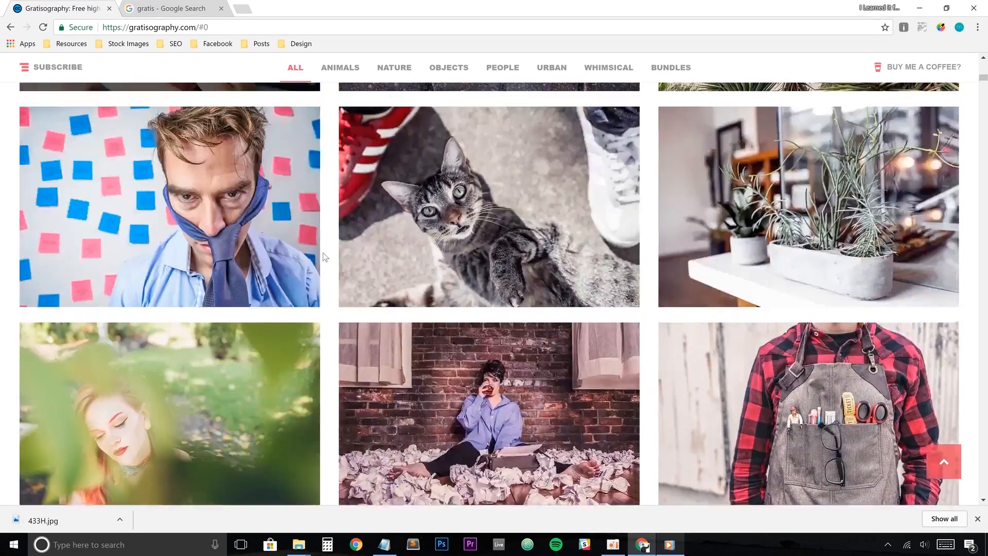